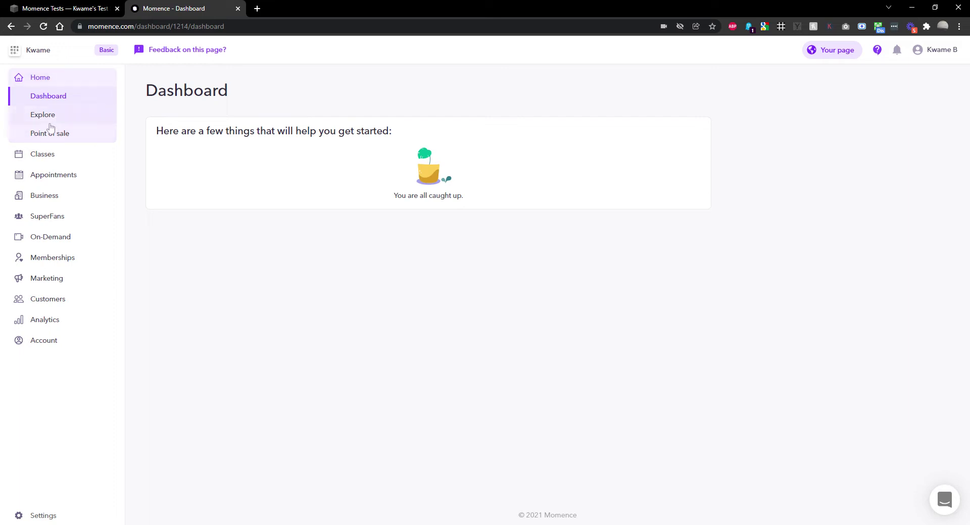
Step: Start a new regular class and name it Power Yoga
{"action": "left_click", "coordinate": [56, 154]}
{"action": "left_click", "coordinate": [50, 173]}
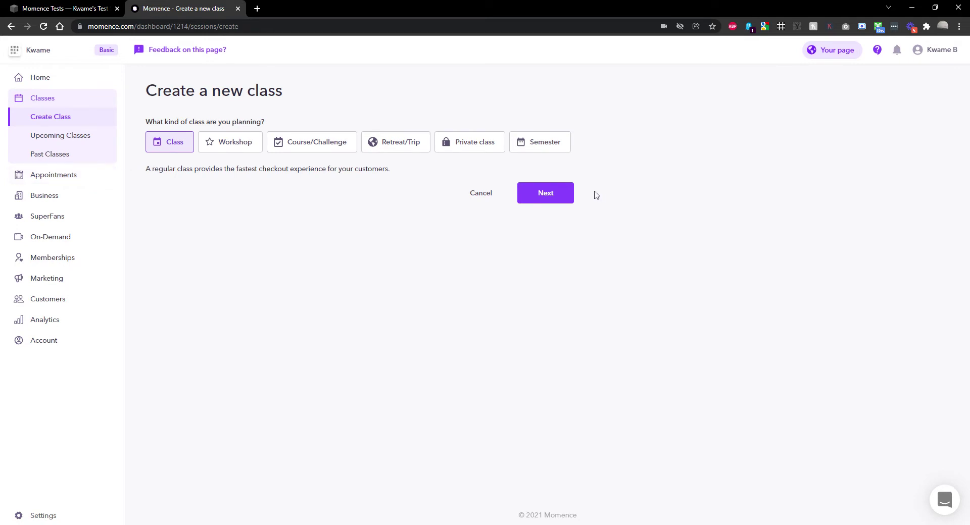
{"action": "left_click", "coordinate": [551, 194]}
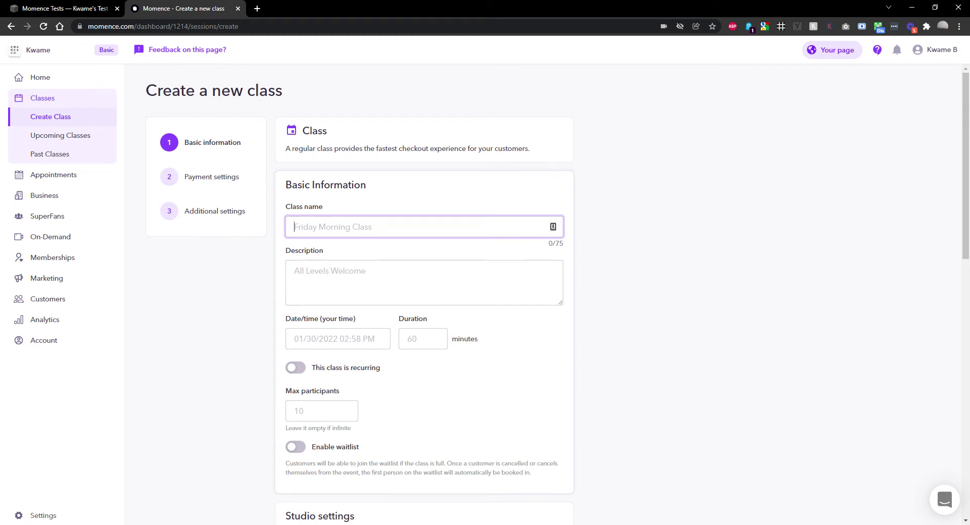
{"action": "type", "text": "Power Yoga"}
{"action": "key", "text": "alt+Tab"}
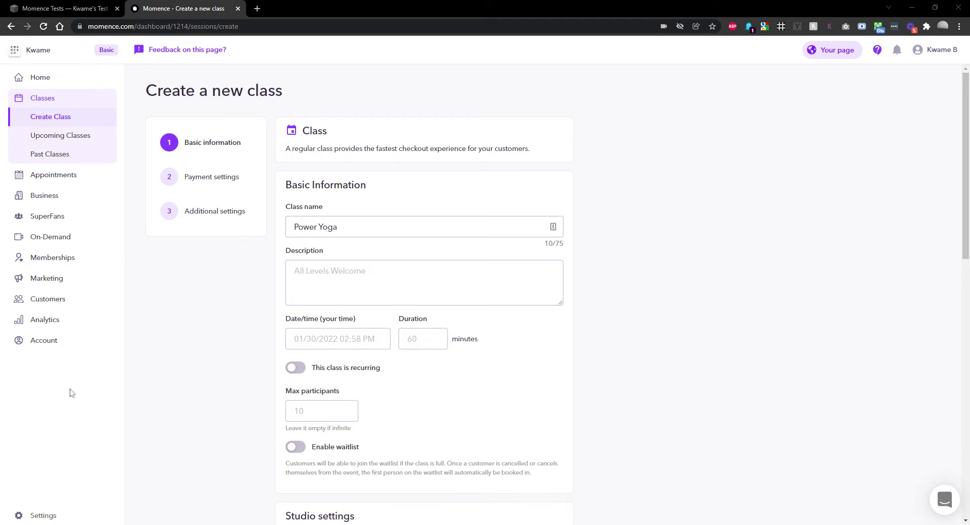
Step: Paste the description, date it 01/21/2022 12:00 AM, 60 minutes long, recurring every 7 days
{"action": "left_click", "coordinate": [309, 296]}
{"action": "key", "text": "ctrl+v"}
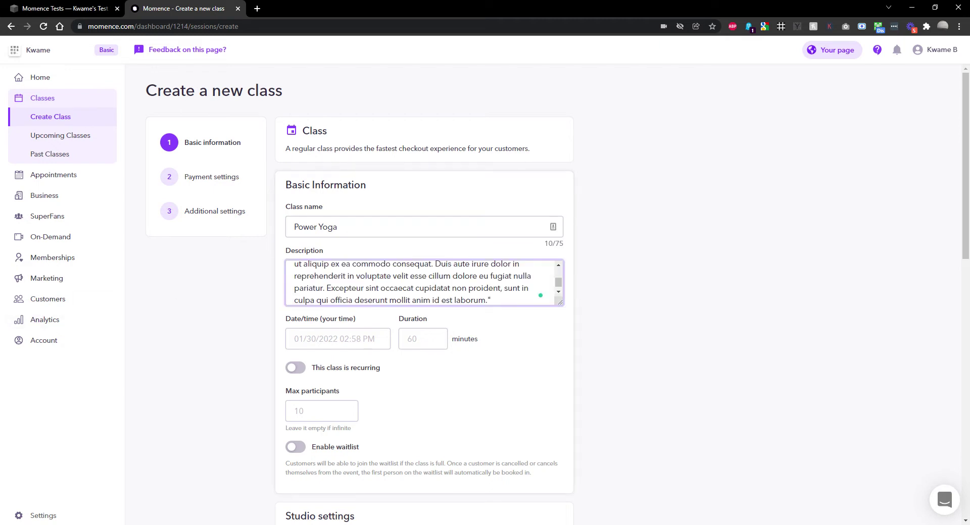
{"action": "key", "text": "Tab"}
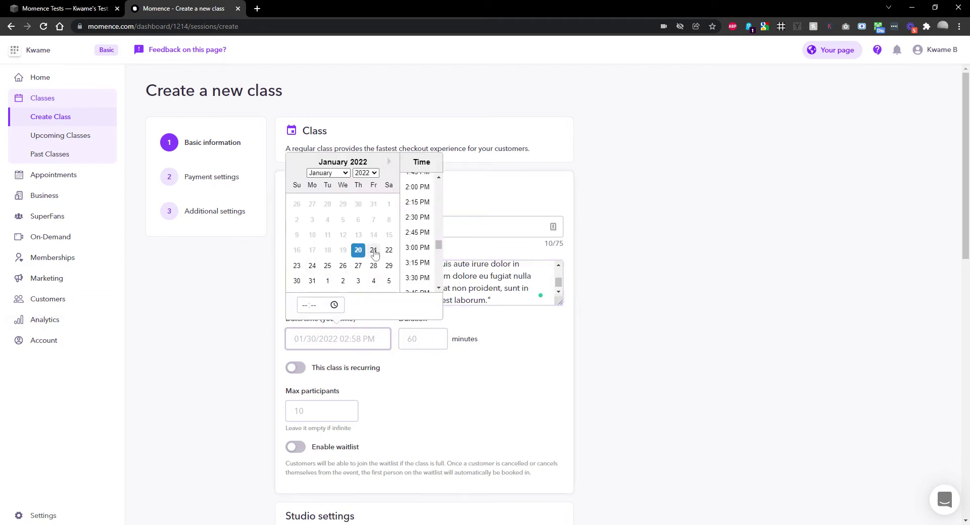
{"action": "left_click", "coordinate": [374, 251]}
{"action": "left_click", "coordinate": [499, 349]}
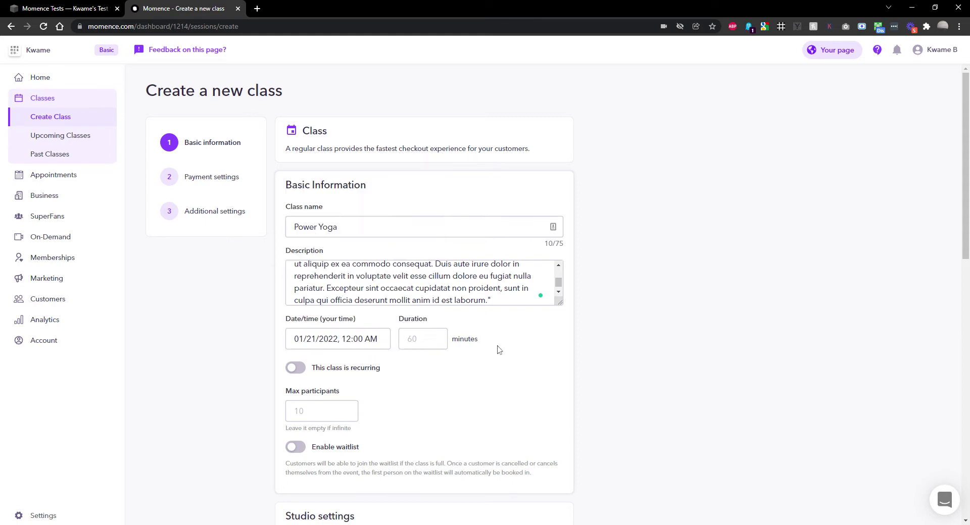
{"action": "left_click", "coordinate": [427, 339]}
{"action": "left_click", "coordinate": [295, 368]}
Step: Show 2 classes in advance and allow 10 max participants, leaving the waitlist off
{"action": "scroll", "coordinate": [366, 371], "scroll_direction": "down", "scroll_amount": 5}
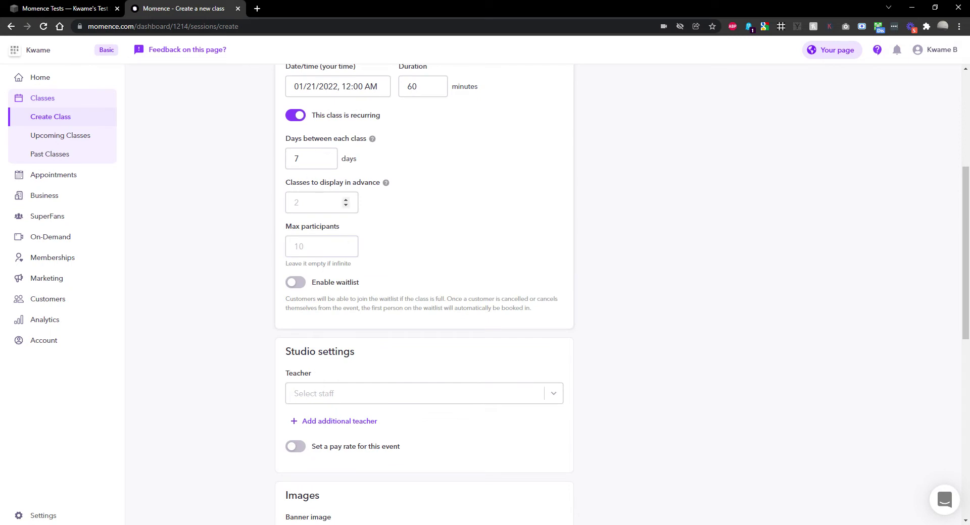
{"action": "left_click", "coordinate": [313, 202]}
{"action": "type", "text": "2"}
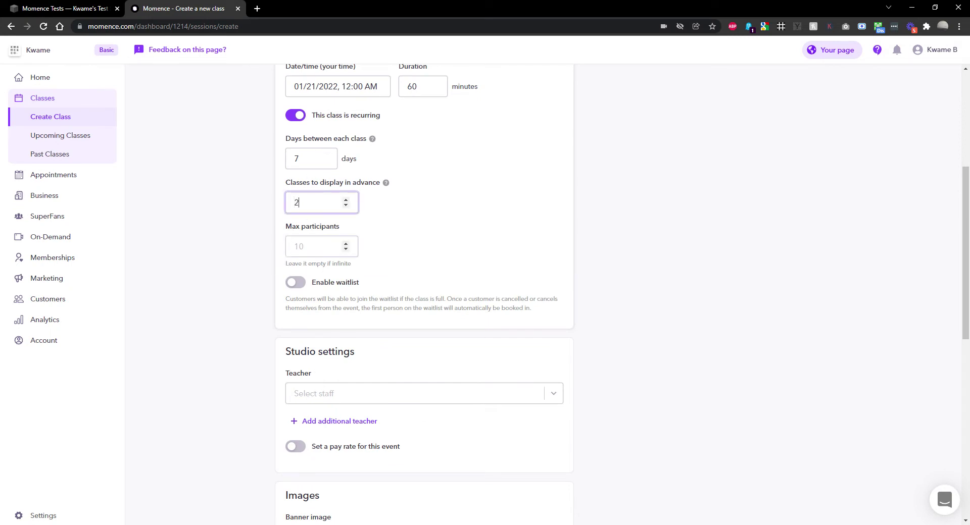
{"action": "left_click", "coordinate": [287, 246]}
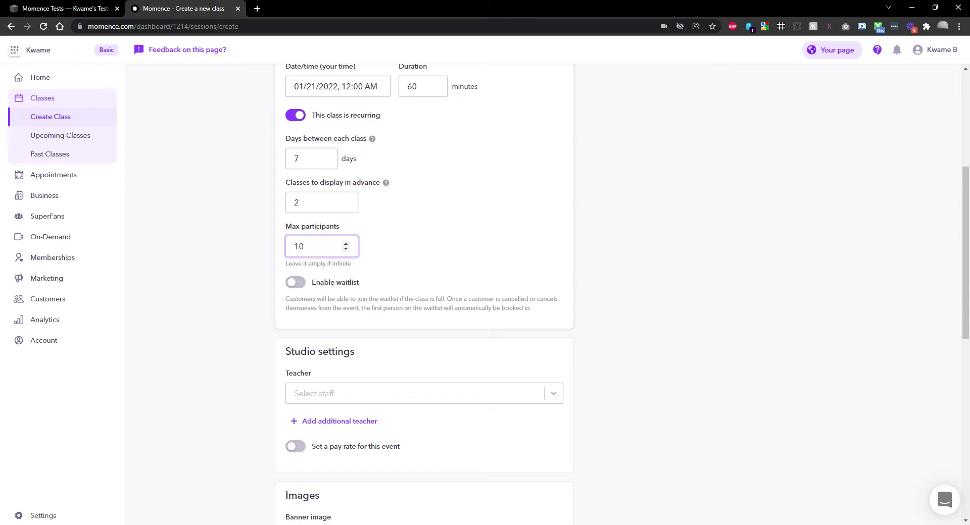
{"action": "left_click", "coordinate": [301, 284]}
{"action": "left_click", "coordinate": [301, 283]}
Step: Assign the teacher and set the location to in person at Demo Studio
{"action": "scroll", "coordinate": [381, 356], "scroll_direction": "down", "scroll_amount": 5}
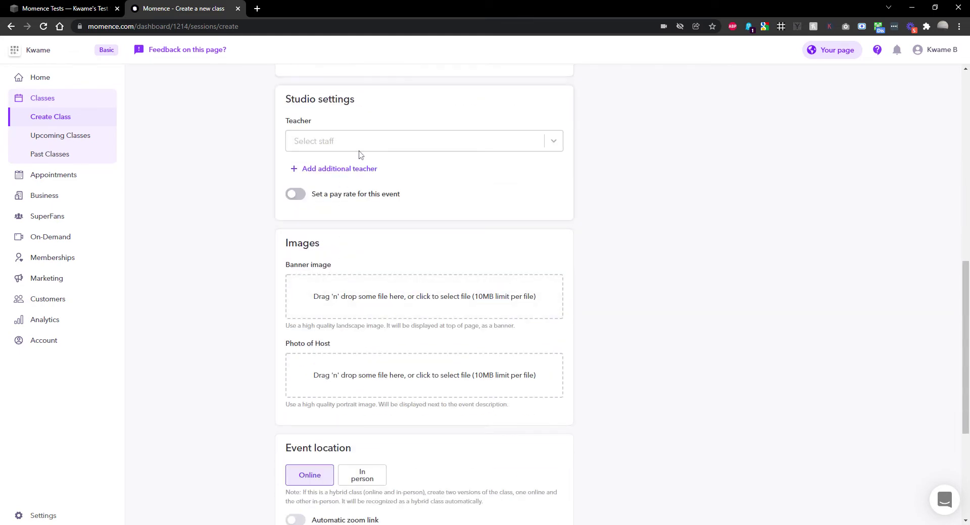
{"action": "left_click", "coordinate": [369, 142]}
{"action": "left_click", "coordinate": [354, 164]}
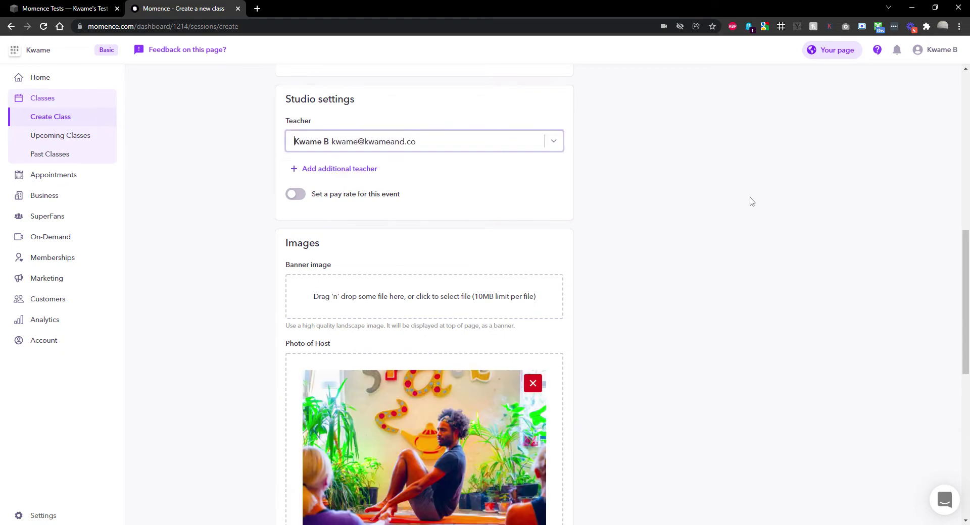
{"action": "scroll", "coordinate": [374, 221], "scroll_direction": "up", "scroll_amount": 5}
{"action": "scroll", "coordinate": [374, 303], "scroll_direction": "down", "scroll_amount": 3}
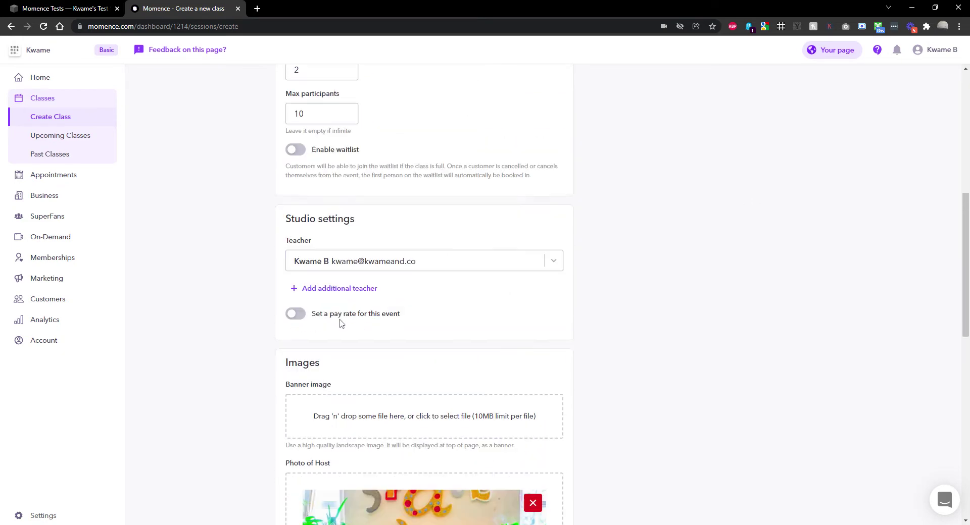
{"action": "scroll", "coordinate": [303, 276], "scroll_direction": "down", "scroll_amount": 10}
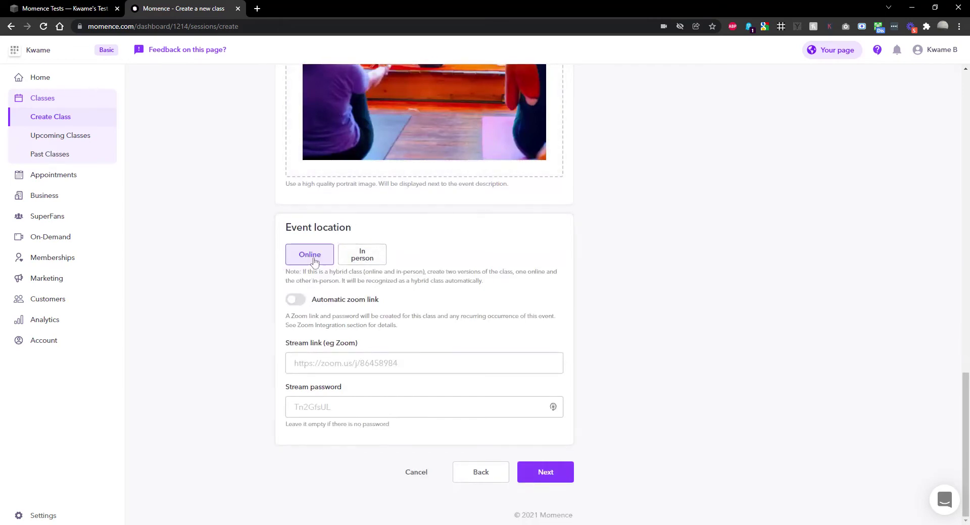
{"action": "left_click", "coordinate": [362, 258]}
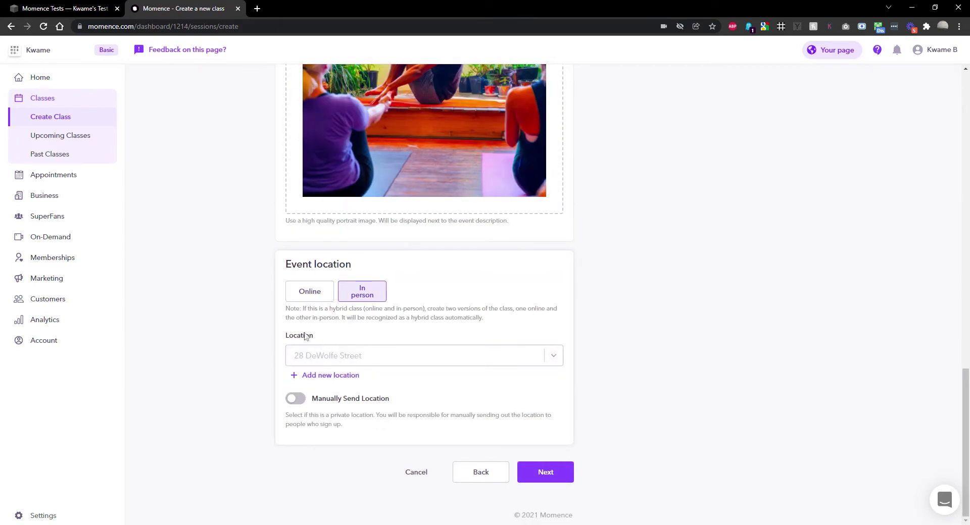
{"action": "left_click", "coordinate": [319, 356]}
{"action": "left_click", "coordinate": [323, 379]}
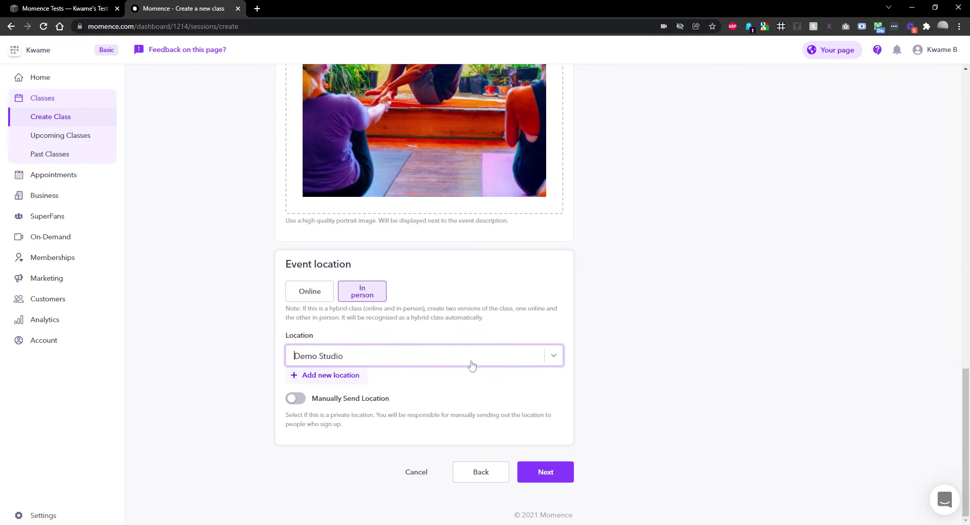
Step: Charge a fixed £10 ticket price and create the Power Yoga class
{"action": "left_click", "coordinate": [546, 471]}
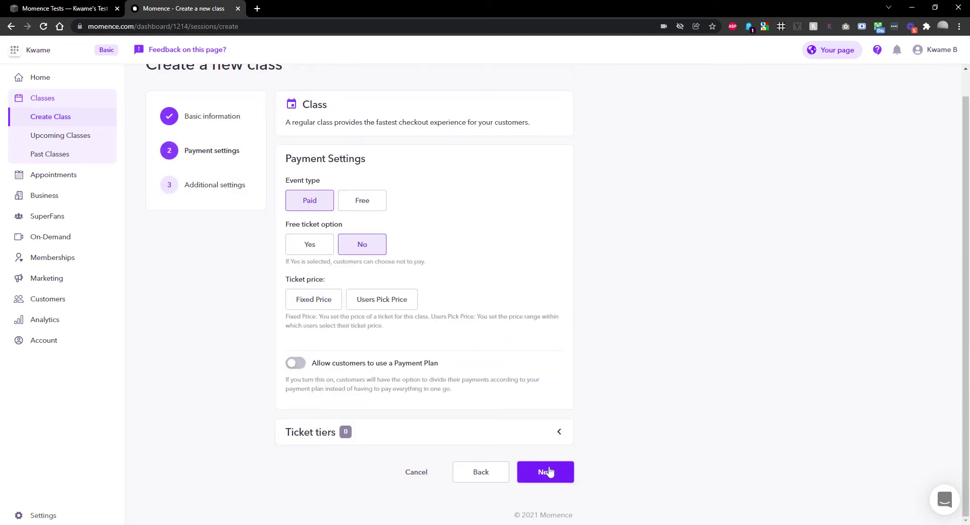
{"action": "left_click", "coordinate": [320, 303]}
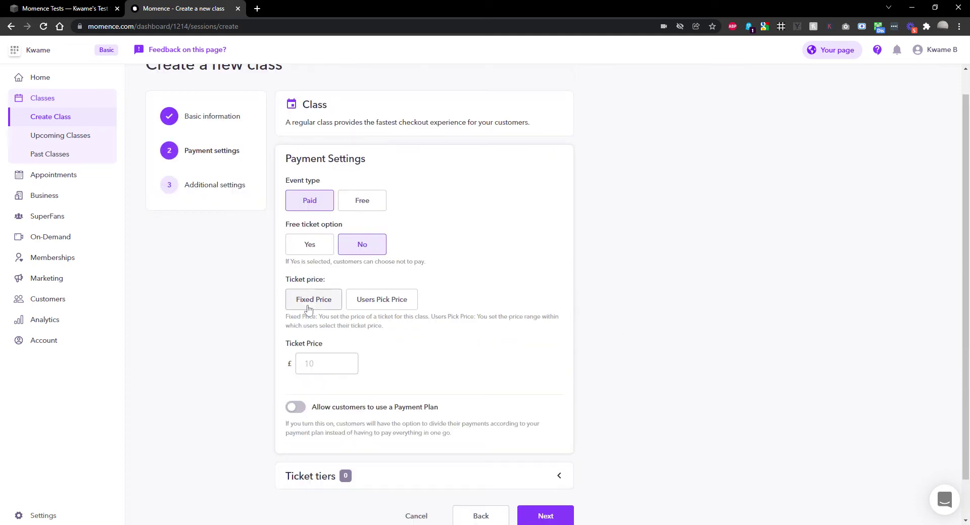
{"action": "left_click", "coordinate": [343, 364]}
{"action": "type", "text": "10"}
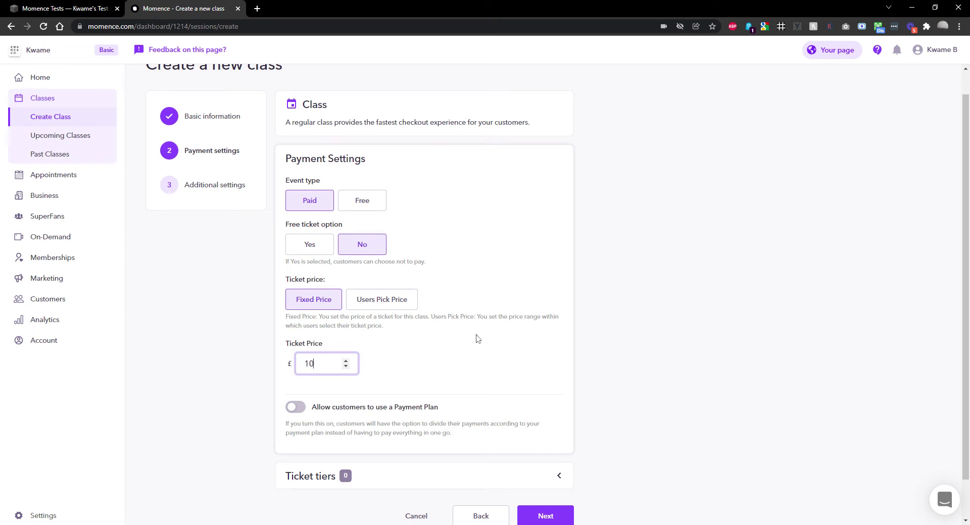
{"action": "left_click", "coordinate": [520, 366]}
{"action": "scroll", "coordinate": [397, 397], "scroll_direction": "down", "scroll_amount": 1}
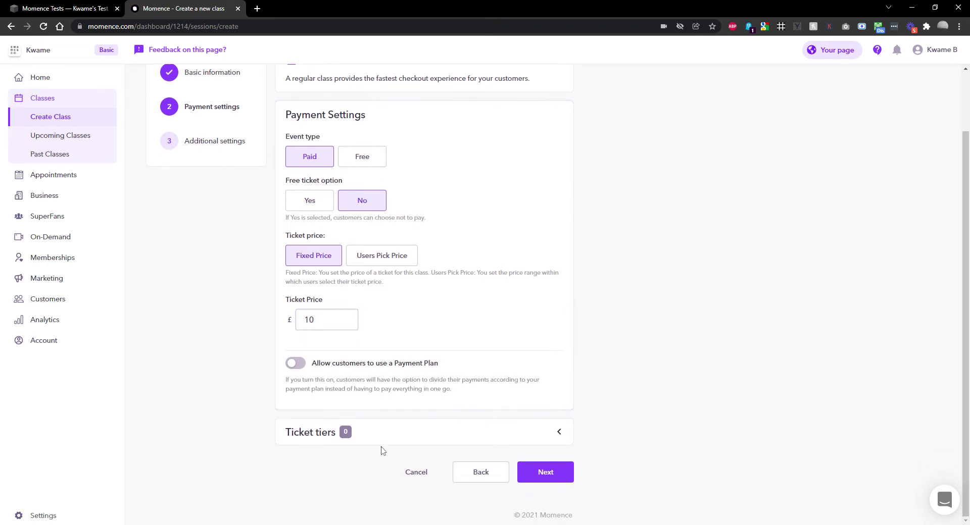
{"action": "left_click", "coordinate": [556, 475]}
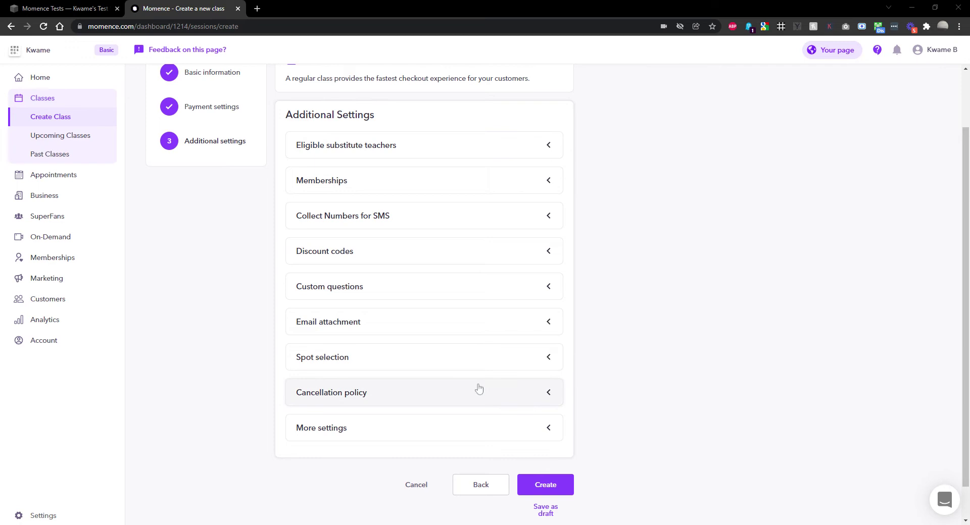
{"action": "left_click", "coordinate": [557, 484]}
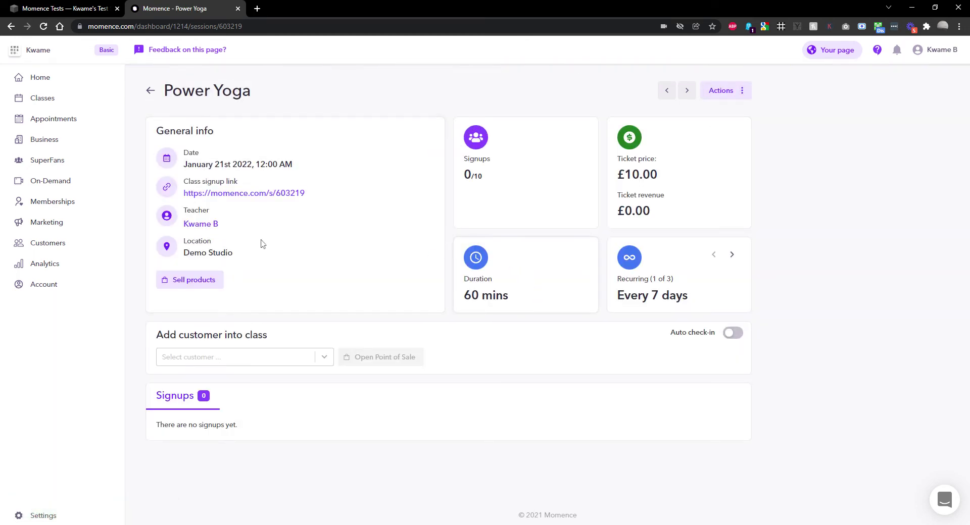
Step: Verify the Squarespace schedule lists Power Yoga at Demo Studio, 12:00 AM Friday January 21, then return to Momence
{"action": "left_click", "coordinate": [58, 4]}
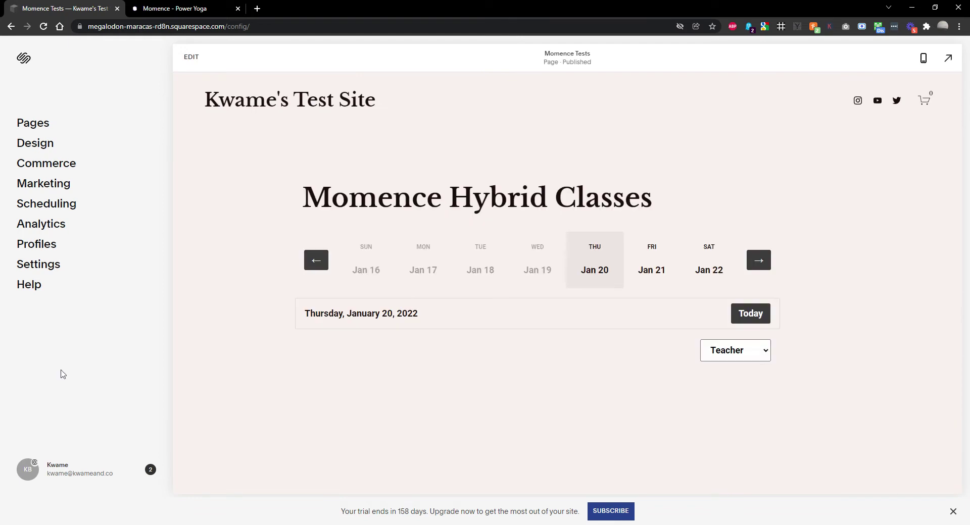
{"action": "left_click", "coordinate": [650, 265]}
{"action": "scroll", "coordinate": [513, 314], "scroll_direction": "down", "scroll_amount": 2}
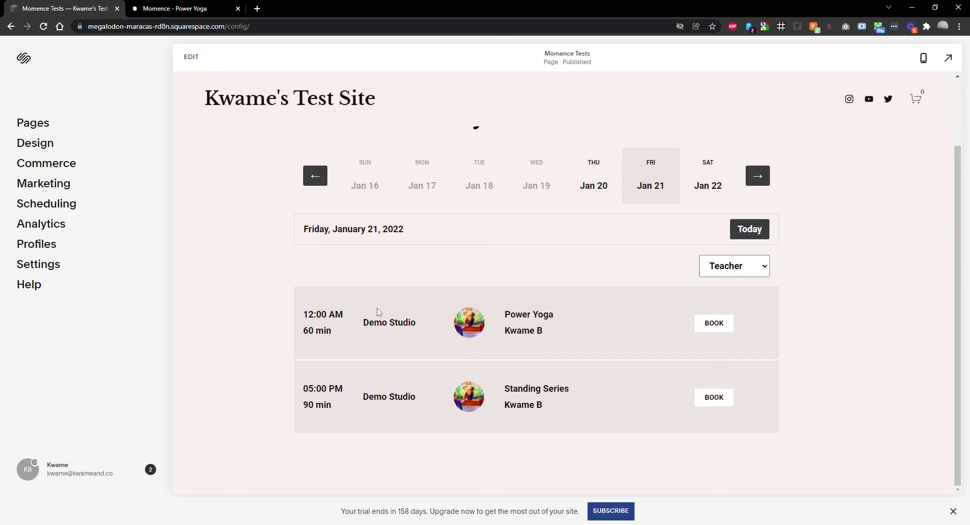
{"action": "left_click", "coordinate": [187, 6]}
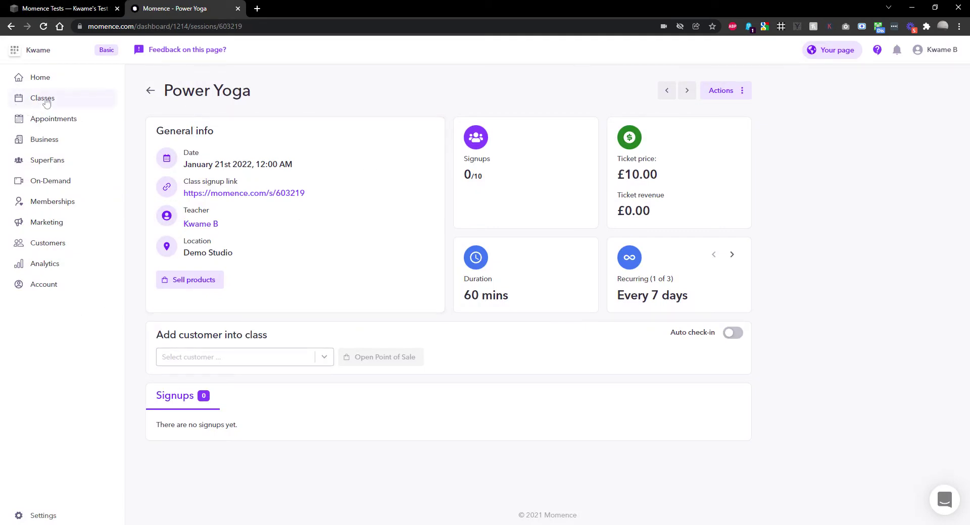
Step: Open the Actions menu for the Power Yoga class
{"action": "left_click", "coordinate": [741, 94]}
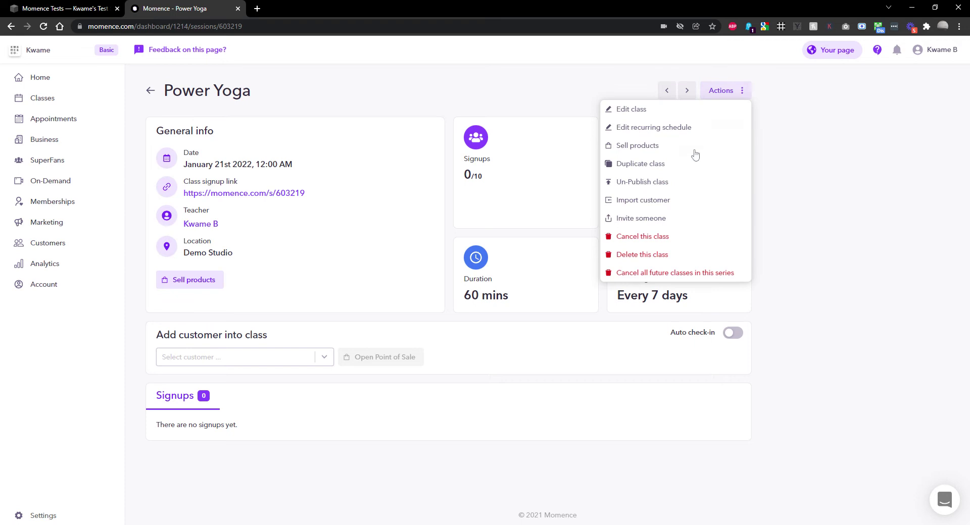
Step: Duplicate Power Yoga and switch the copy's event location to Online
{"action": "left_click", "coordinate": [637, 163]}
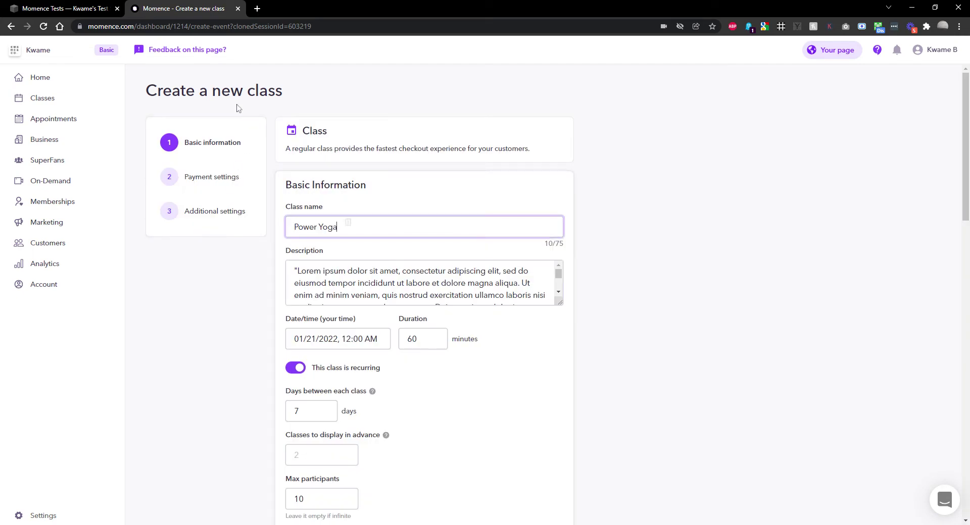
{"action": "scroll", "coordinate": [348, 233], "scroll_direction": "down", "scroll_amount": 10}
{"action": "scroll", "coordinate": [348, 233], "scroll_direction": "down", "scroll_amount": 7}
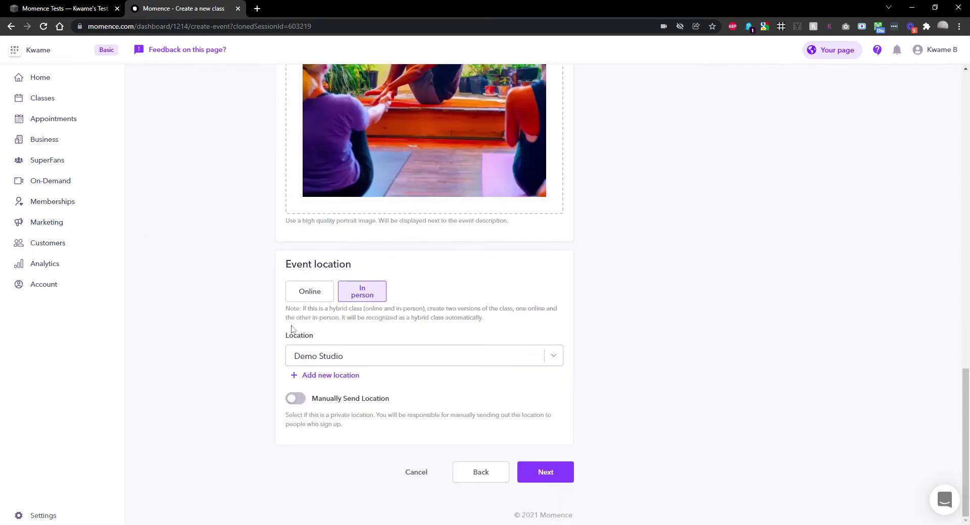
{"action": "left_click", "coordinate": [312, 296]}
{"action": "scroll", "coordinate": [309, 283], "scroll_direction": "down", "scroll_amount": 1}
{"action": "scroll", "coordinate": [303, 303], "scroll_direction": "up", "scroll_amount": 15}
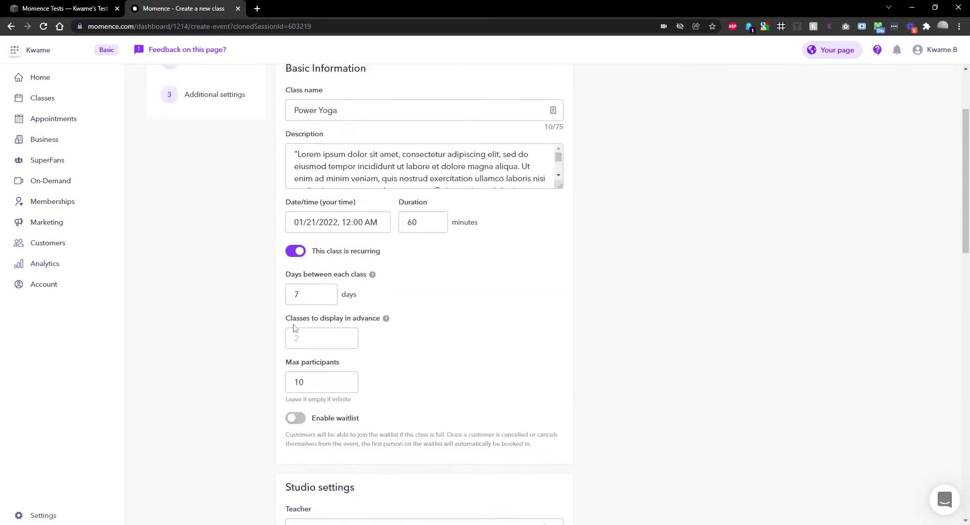
{"action": "scroll", "coordinate": [404, 344], "scroll_direction": "down", "scroll_amount": 17}
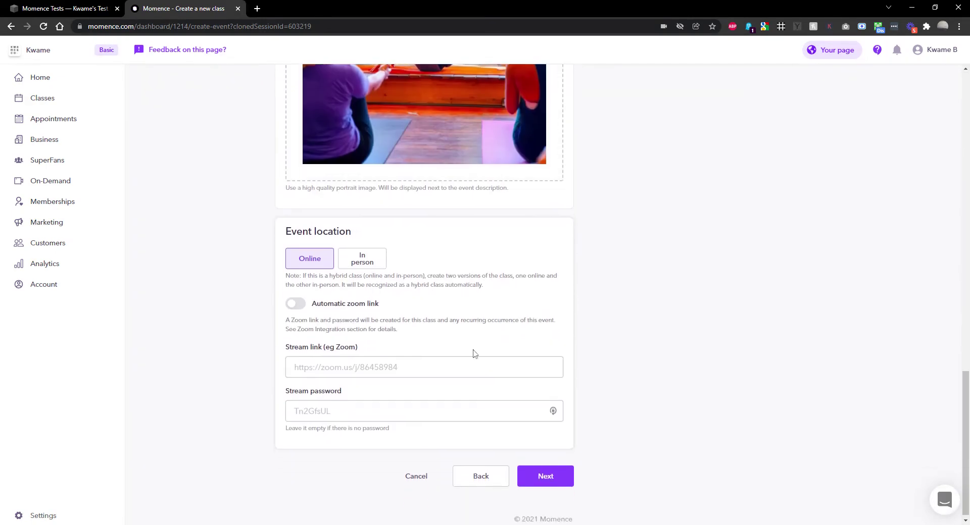
{"action": "left_click", "coordinate": [555, 475]}
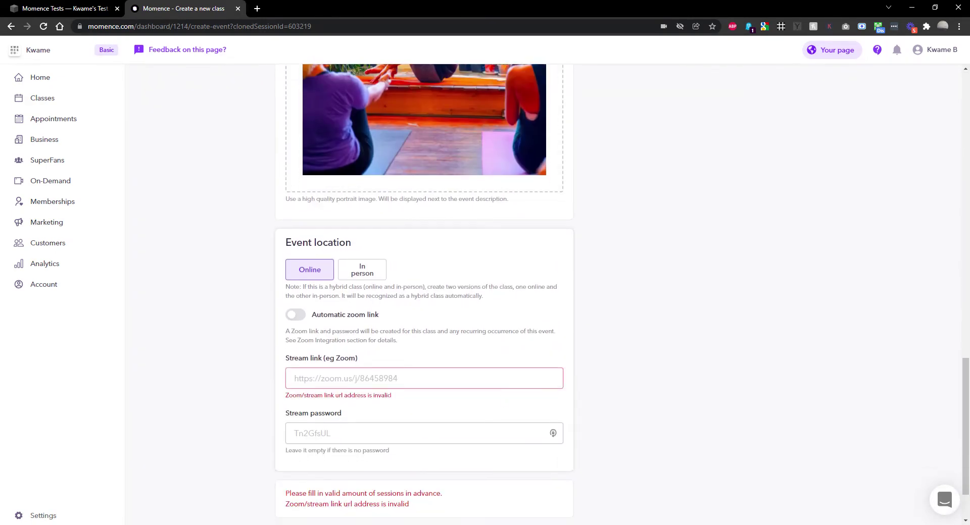
{"action": "scroll", "coordinate": [300, 242], "scroll_direction": "down", "scroll_amount": 1}
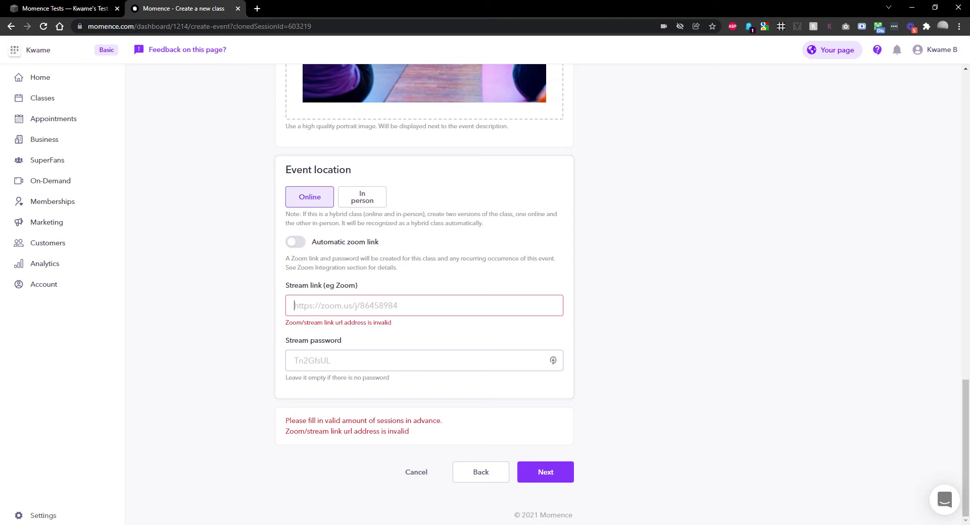
{"action": "left_click", "coordinate": [382, 298]}
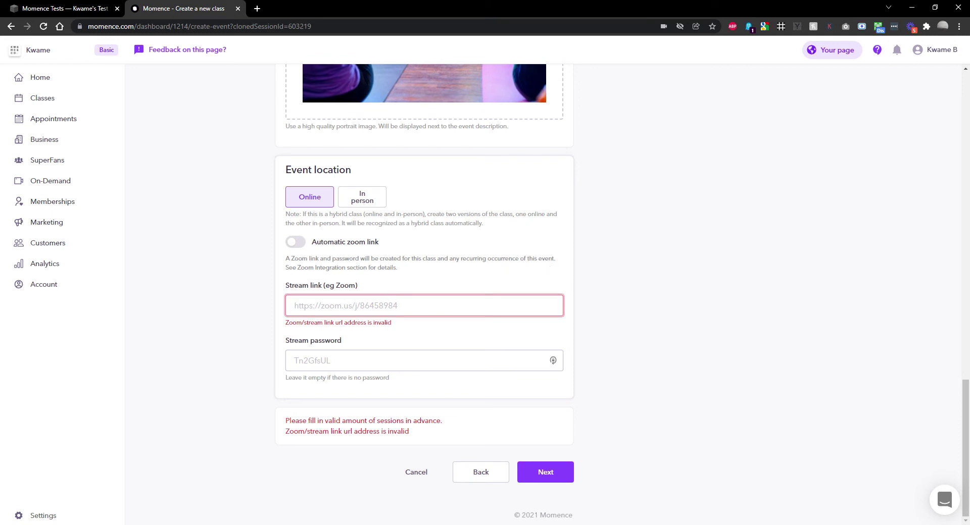
{"action": "type", "text": "https://w"}
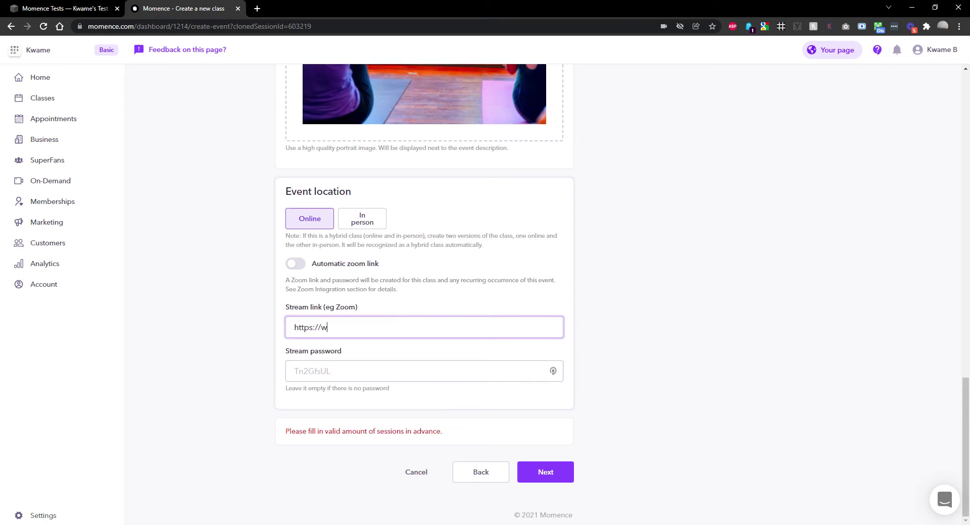
{"action": "type", "text": "ww.zoom.com"}
{"action": "left_click", "coordinate": [548, 470]}
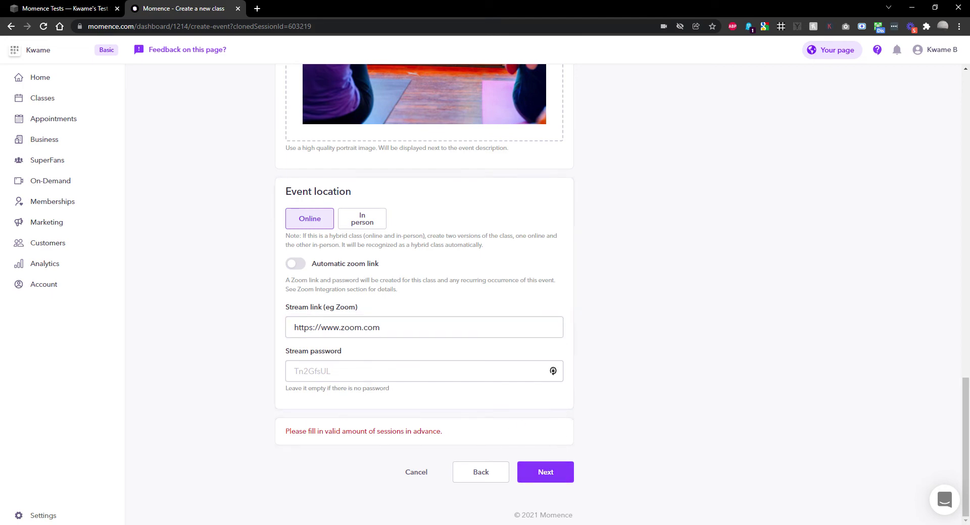
{"action": "scroll", "coordinate": [394, 282], "scroll_direction": "up", "scroll_amount": 20}
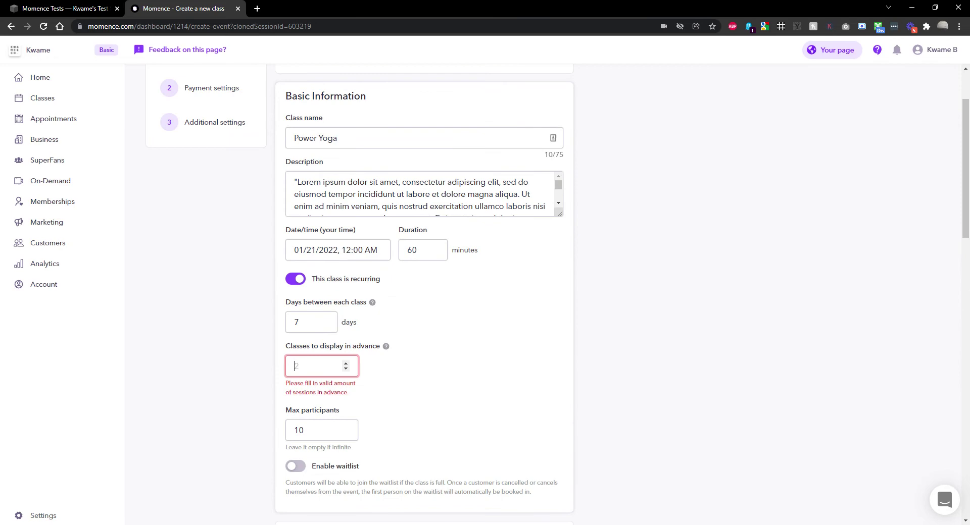
{"action": "scroll", "coordinate": [534, 405], "scroll_direction": "down", "scroll_amount": 20}
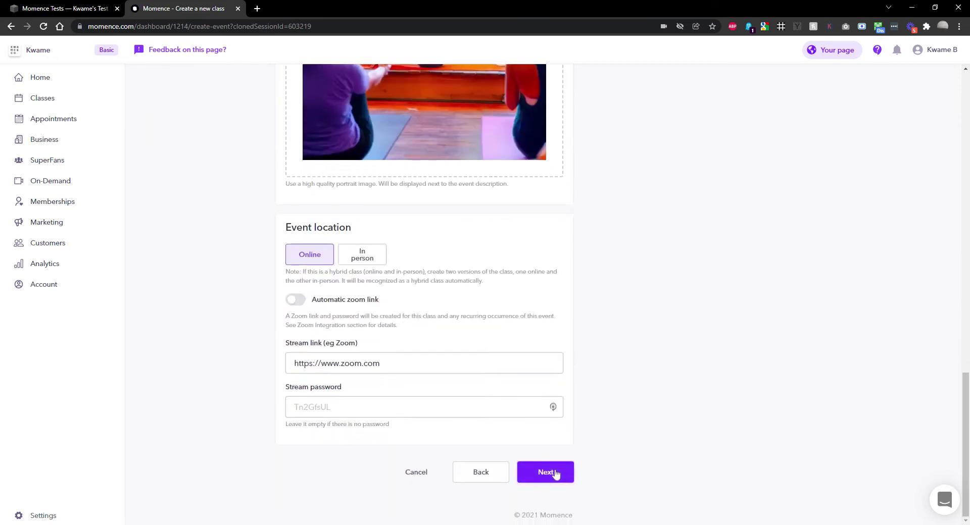
Step: Change the copy's ticket price from £10 to £7, create it, and return to Squarespace
{"action": "left_click", "coordinate": [555, 470]}
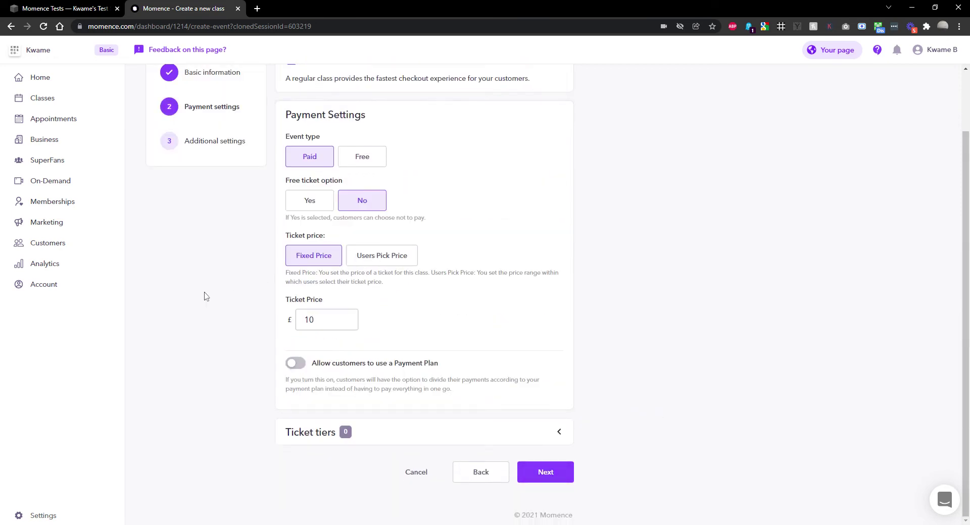
{"action": "double_click", "coordinate": [312, 323]}
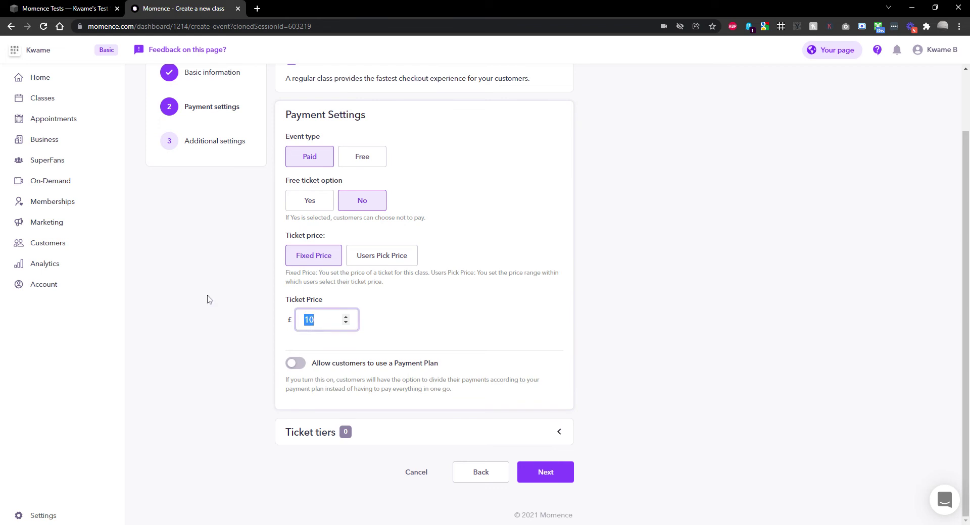
{"action": "type", "text": "7"}
{"action": "left_click", "coordinate": [682, 279]}
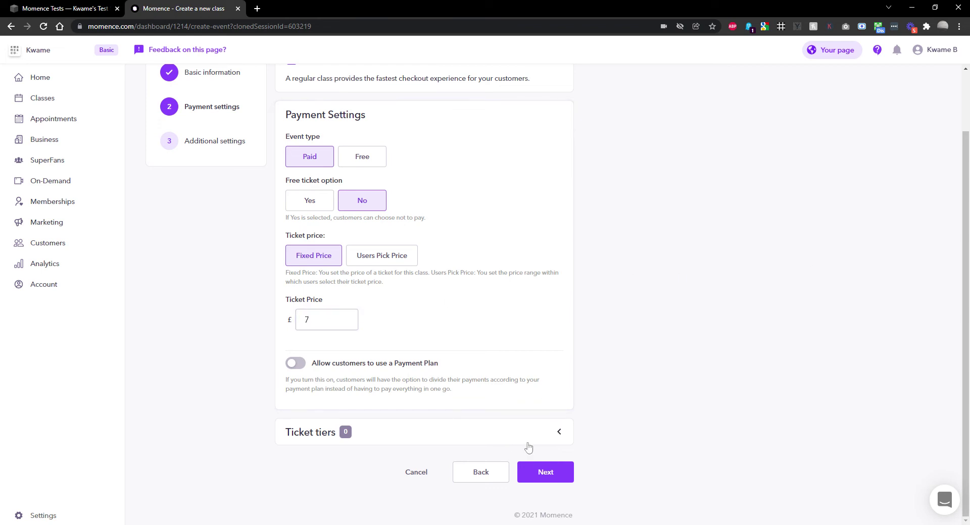
{"action": "left_click", "coordinate": [543, 476]}
{"action": "left_click", "coordinate": [554, 486]}
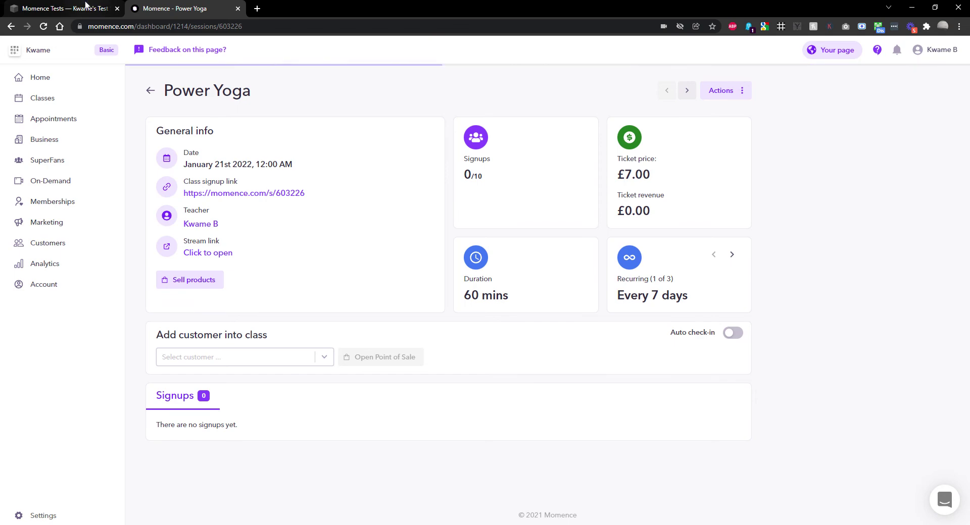
{"action": "left_click", "coordinate": [85, 6]}
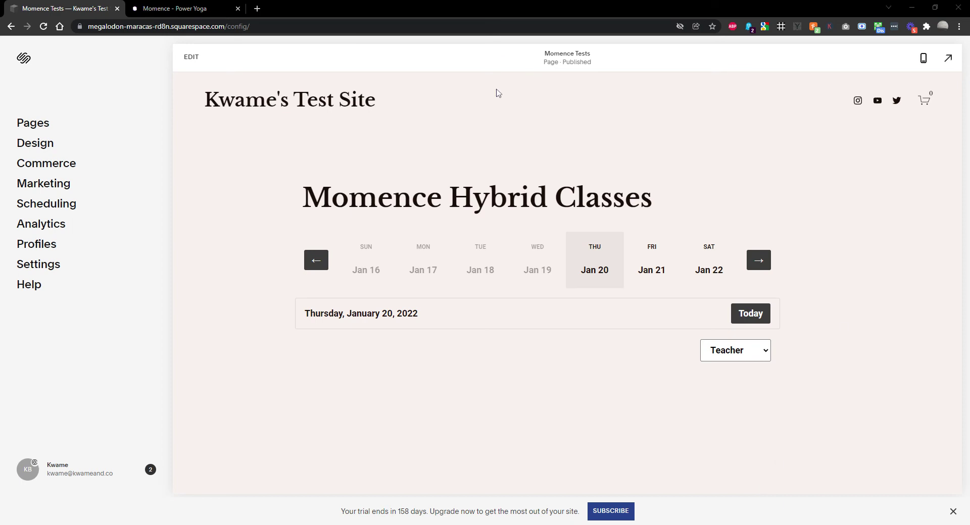
Step: View Friday, January 21 to see Power Yoga listed at Demo Studio and Livestream
{"action": "left_click", "coordinate": [651, 270]}
{"action": "scroll", "coordinate": [417, 378], "scroll_direction": "down", "scroll_amount": 2}
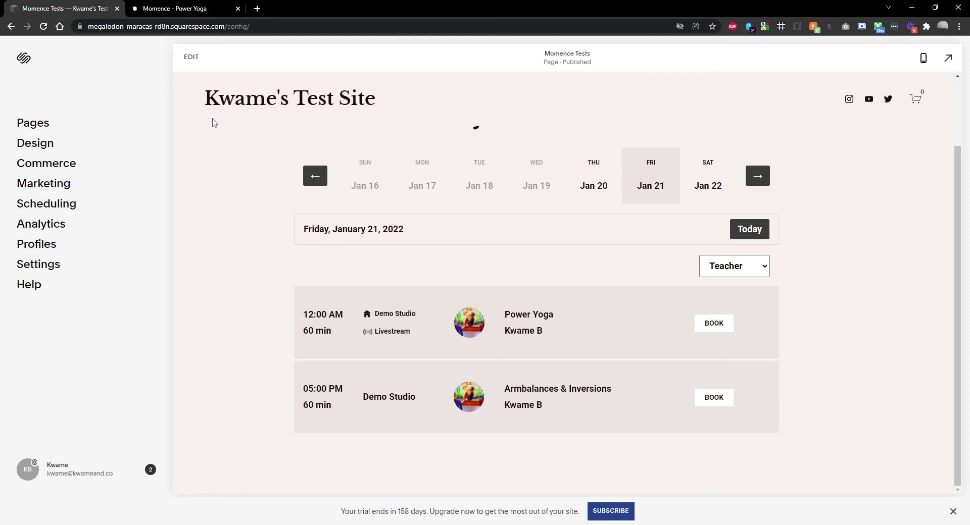
Step: Choose the Weekly view plugin under Marketing > Add to website, highlight its hybrid-events note, and go back to Squarespace
{"action": "left_click", "coordinate": [201, 8]}
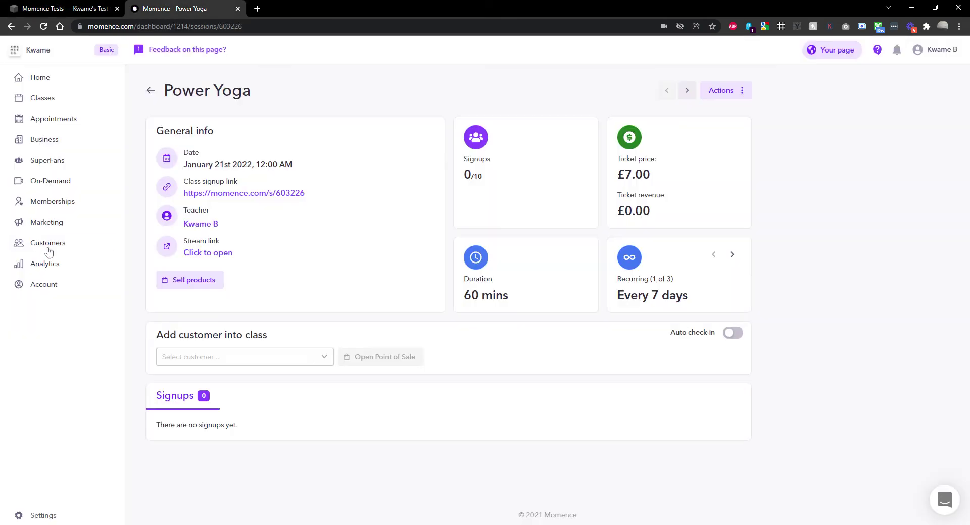
{"action": "left_click", "coordinate": [51, 229]}
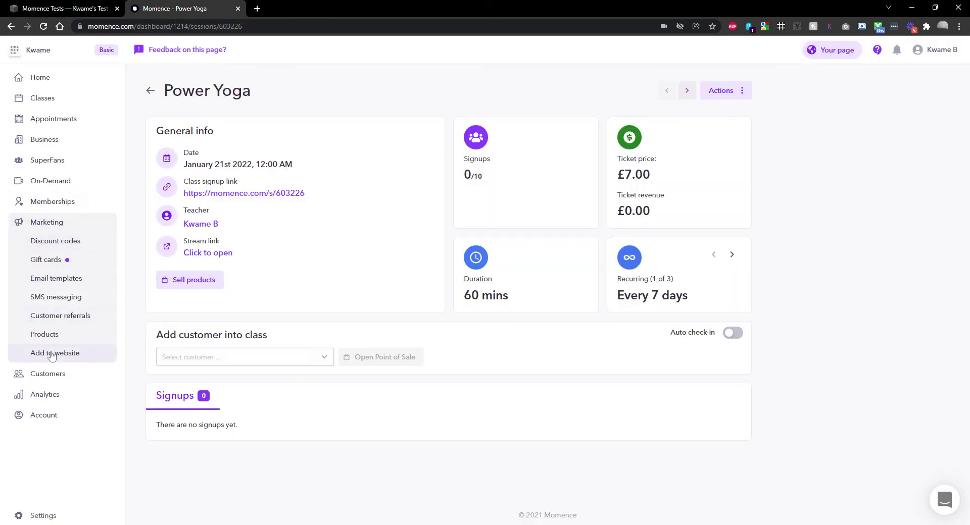
{"action": "left_click", "coordinate": [55, 353]}
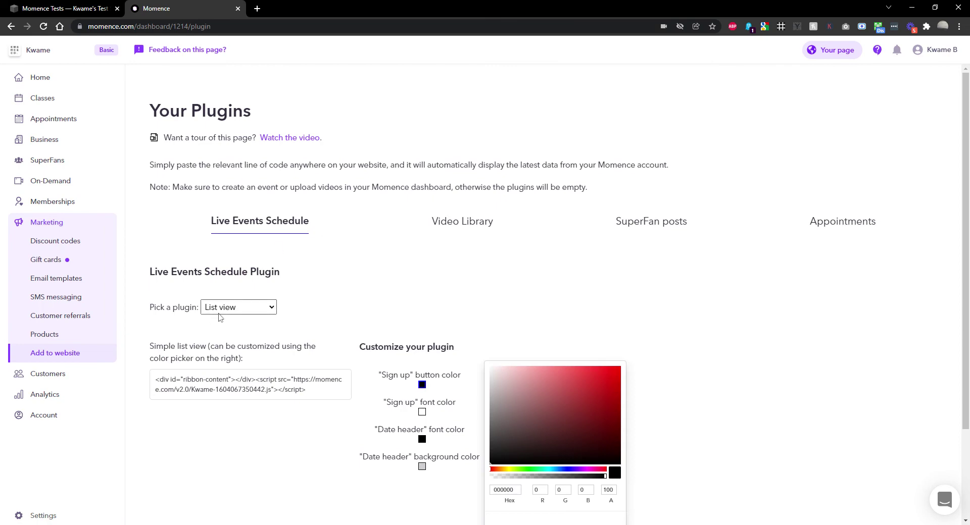
{"action": "left_click", "coordinate": [239, 307]}
{"action": "left_click", "coordinate": [227, 327]}
{"action": "scroll", "coordinate": [427, 223], "scroll_direction": "down", "scroll_amount": 4}
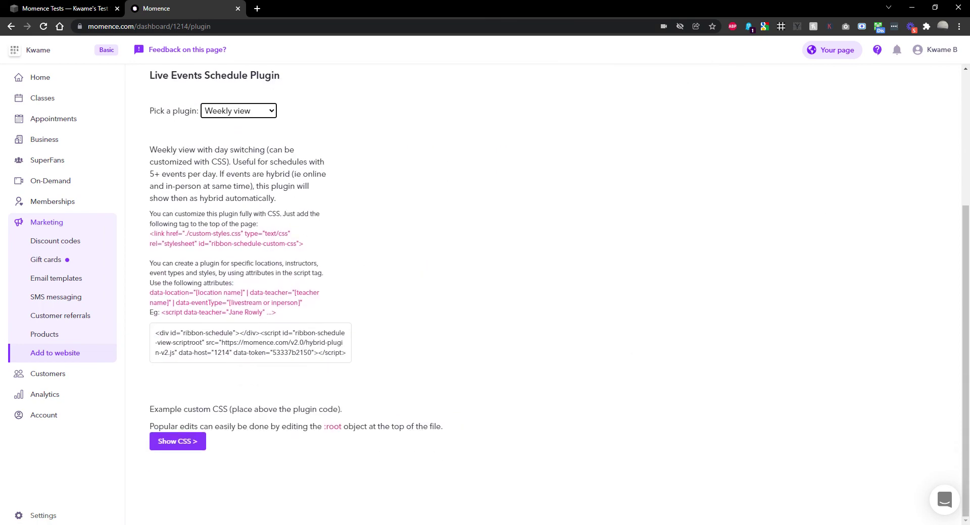
{"action": "left_click_drag", "start_coordinate": [276, 200], "coordinate": [219, 173]}
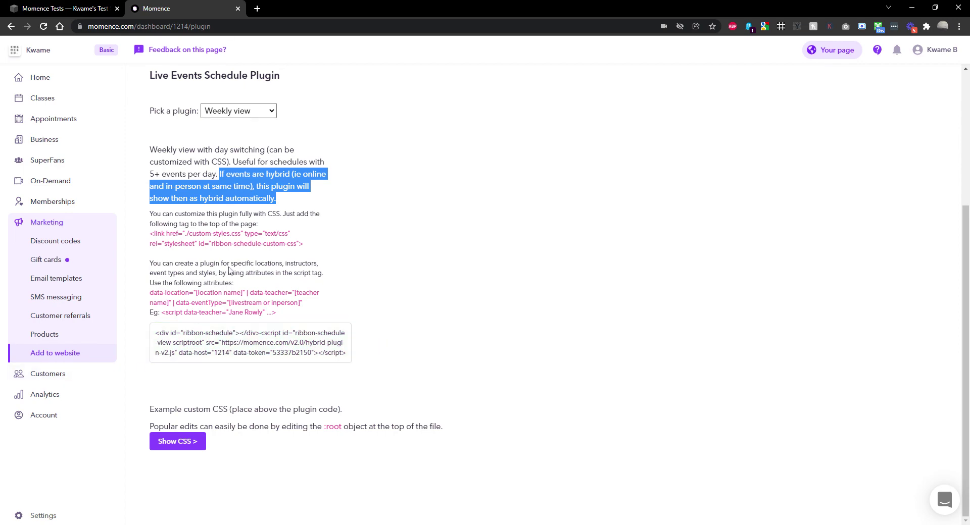
{"action": "key", "text": "ctrl+Tab"}
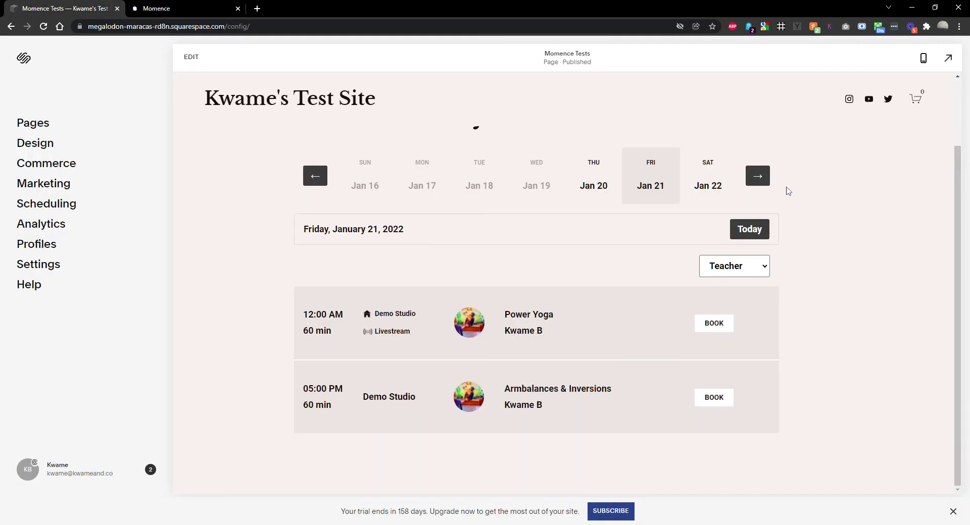